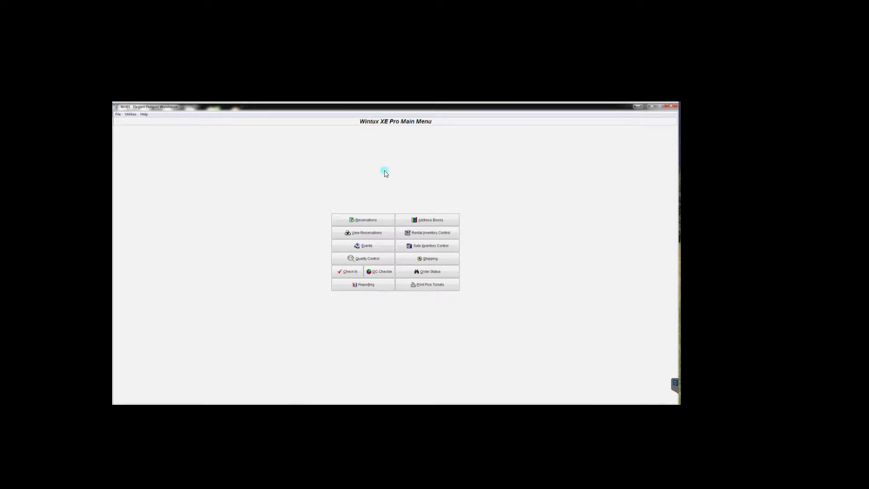
- Start a new reservation and submit the security code to reach the order entry form
click(365, 221)
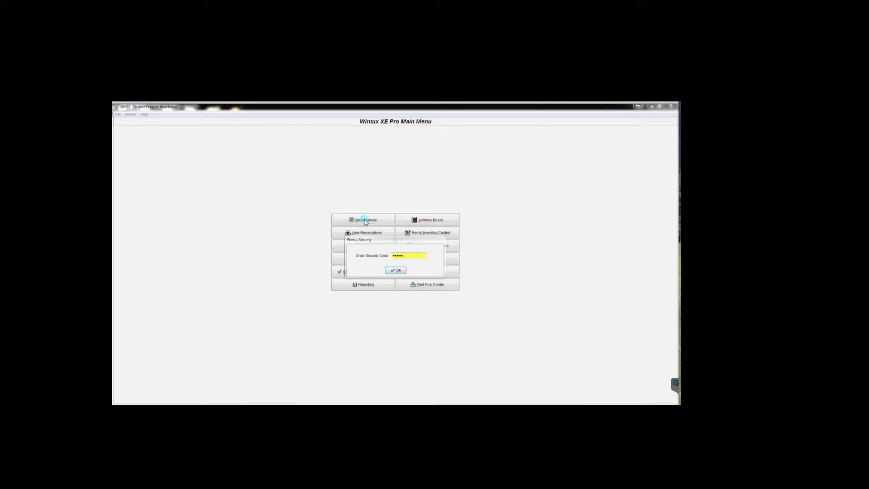
key(Return)
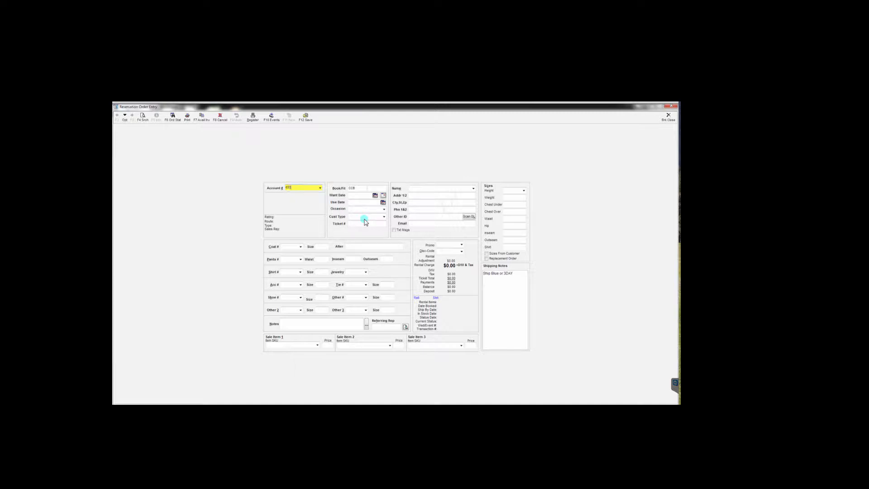
- Enter the bridal shop's account number and keep CCB as both booker and fitter
text(6333)
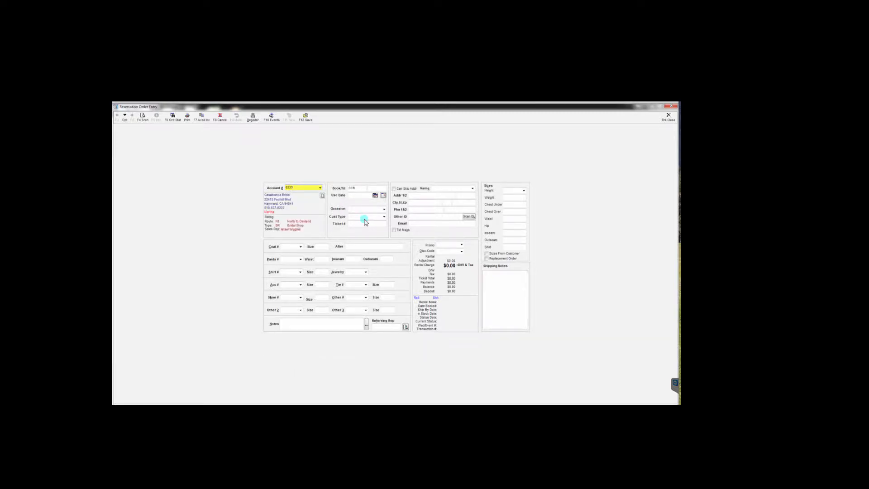
key(Tab)
click(350, 187)
double_click(351, 187)
key(Tab)
key(Tab)
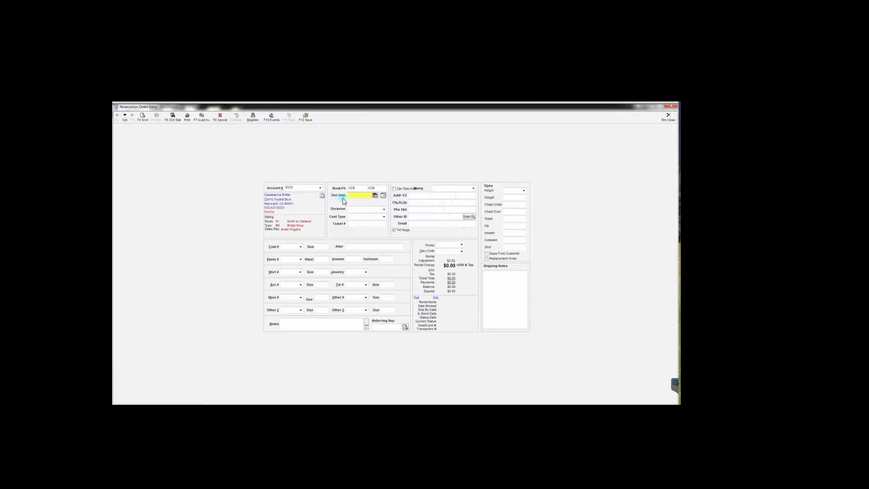
- Pick Saturday 12/12/2015 from the calendar as the use date
click(375, 196)
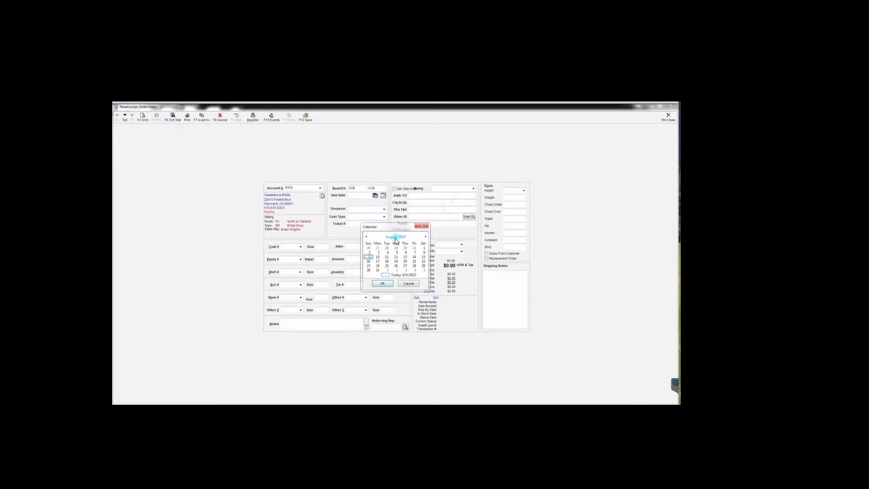
click(426, 236)
click(426, 236)
click(426, 236)
click(426, 237)
click(423, 253)
click(383, 283)
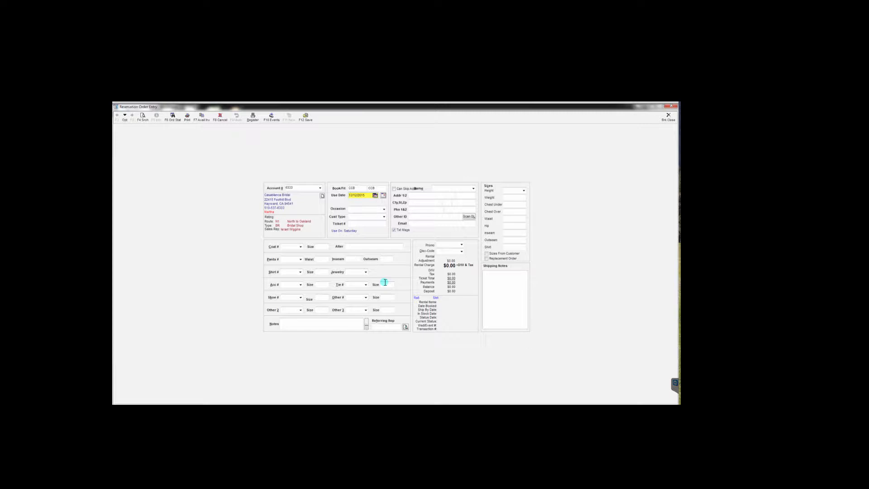
- Enter SAN LEANDRO as the reservation's occasion
key(Tab)
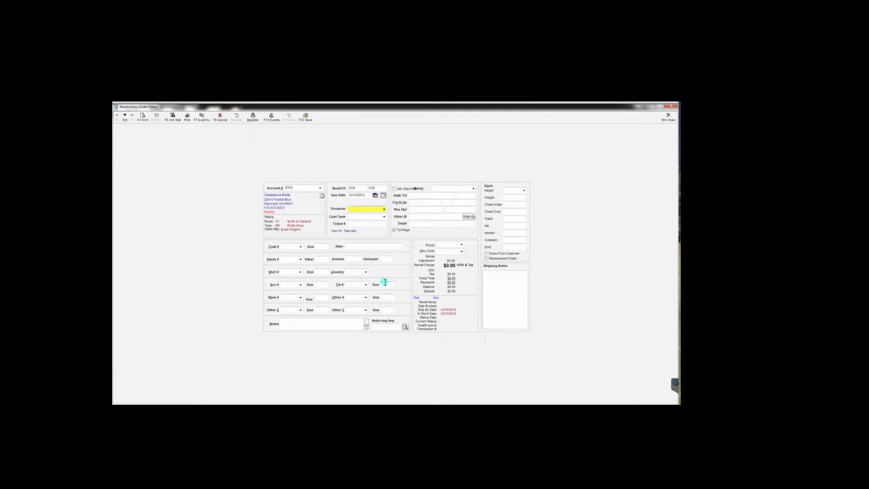
text(SAN LEANDRO)
key(Tab)
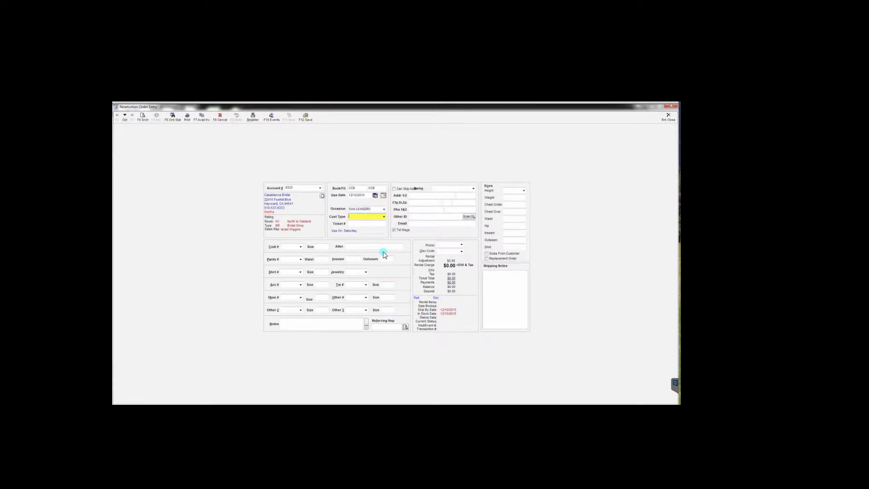
- Choose Prom from the customer type list
click(383, 218)
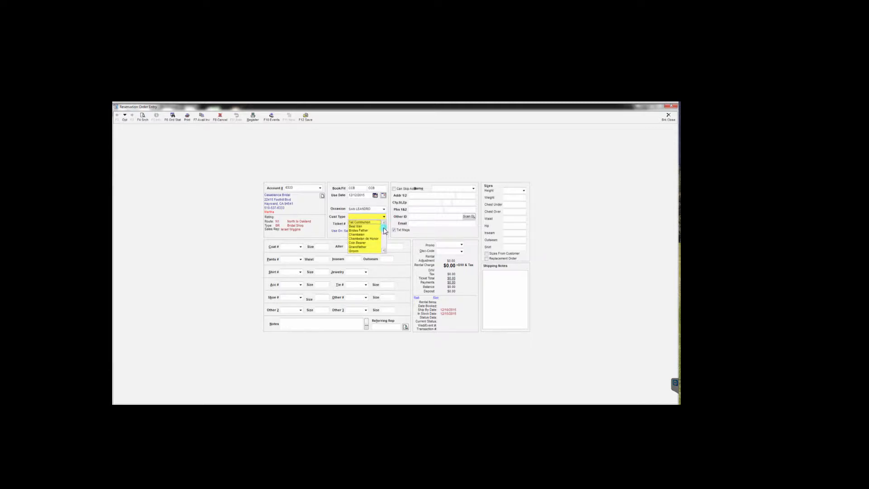
click(383, 252)
click(383, 253)
click(382, 252)
click(383, 252)
click(383, 252)
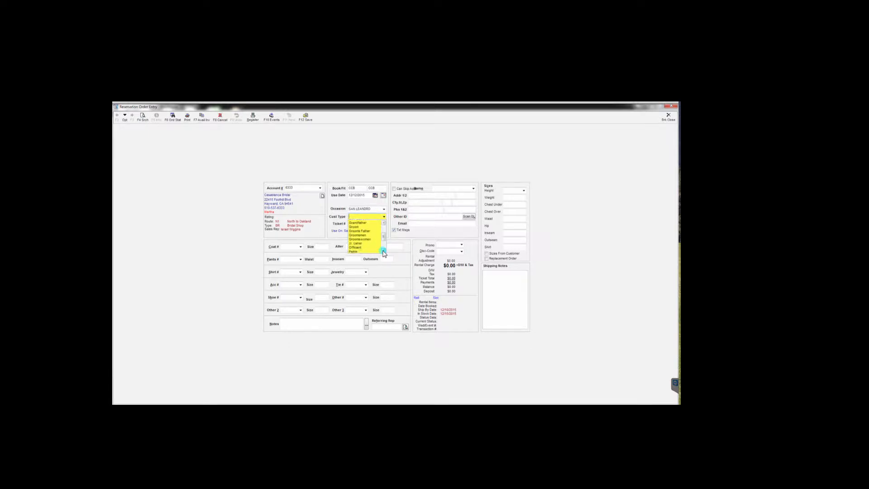
click(383, 252)
click(383, 252)
click(383, 252)
click(383, 252)
click(356, 239)
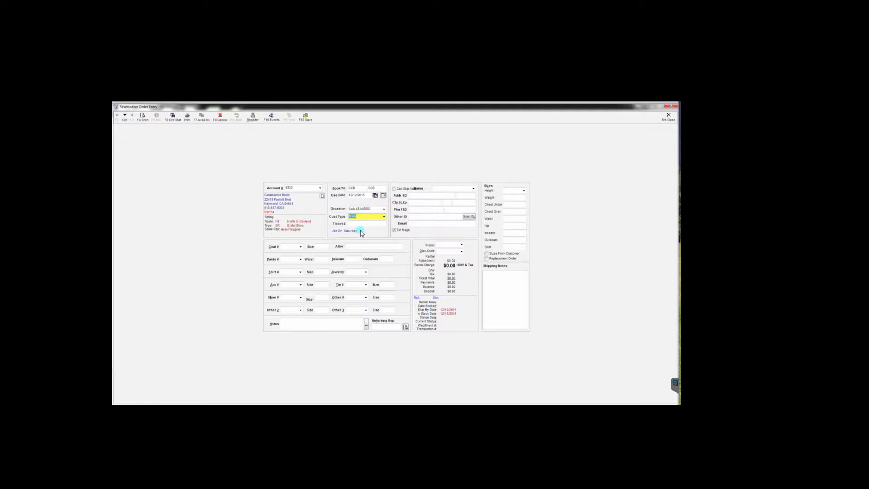
key(Tab)
key(Tab)
key(Tab)
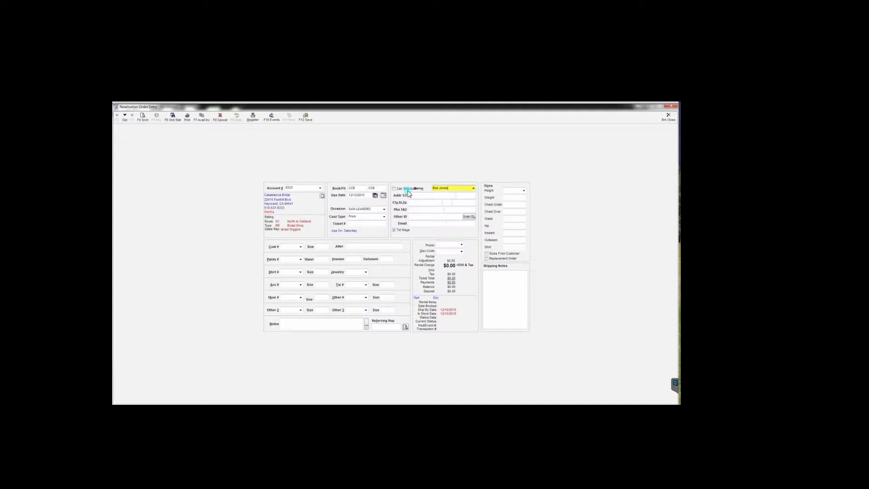
- Enter the customer's two street address lines and zip code
click(409, 194)
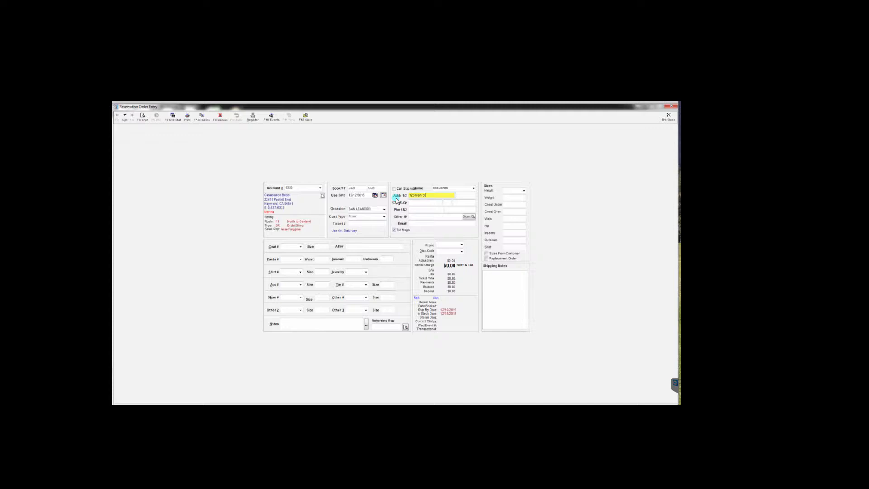
key(Tab)
click(459, 203)
- Complete the state as CA and enter the customer's two phone numbers
key(Tab)
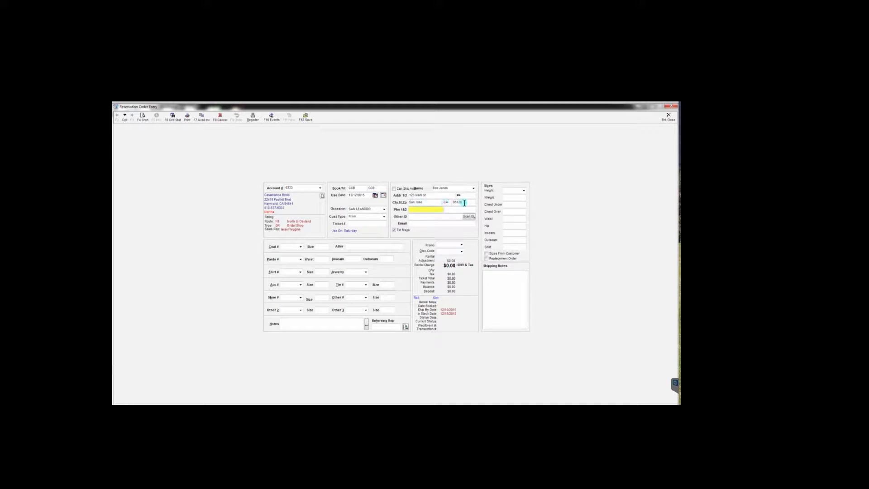
click(448, 202)
text(CA)
key(Tab)
click(452, 215)
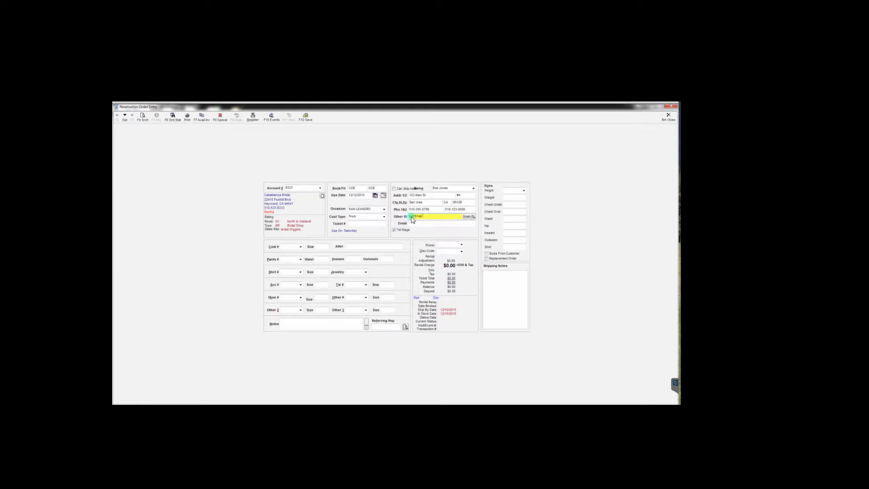
- Finish the customer's ID number and enter their e-mail address
text(Hi)
key(Tab)
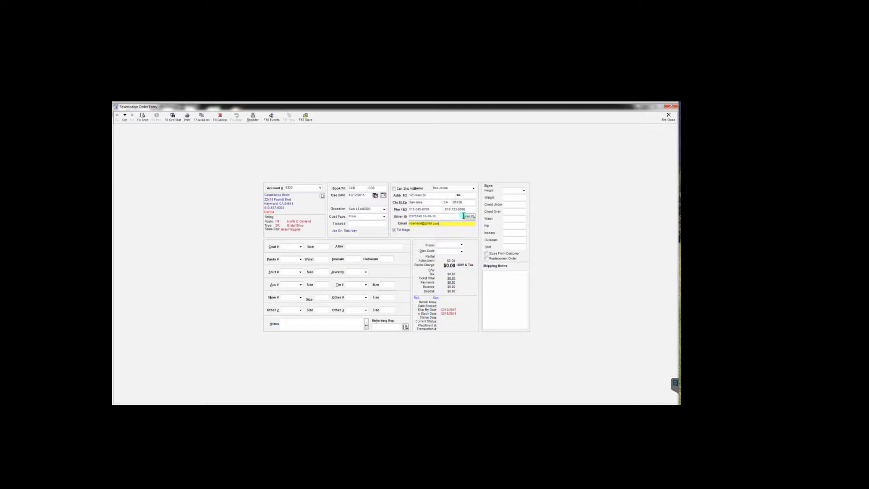
click(512, 190)
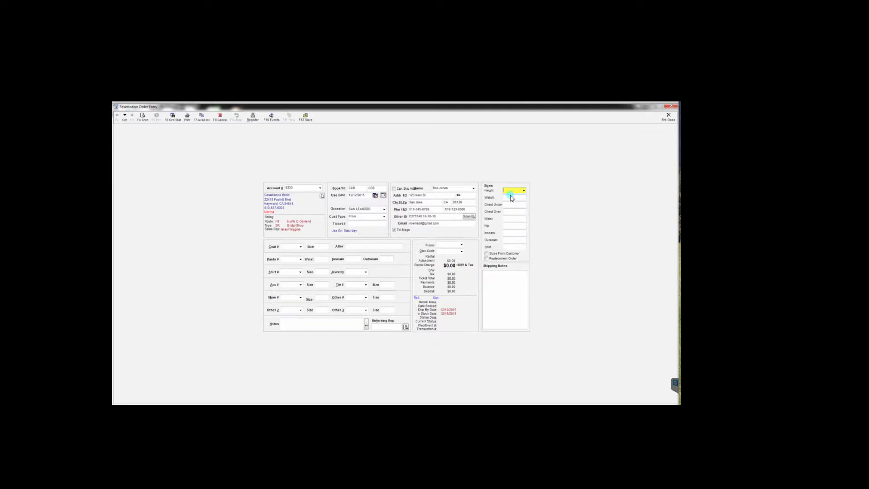
- Record height 5 11 and weight 195 in the sizes section
text(5)
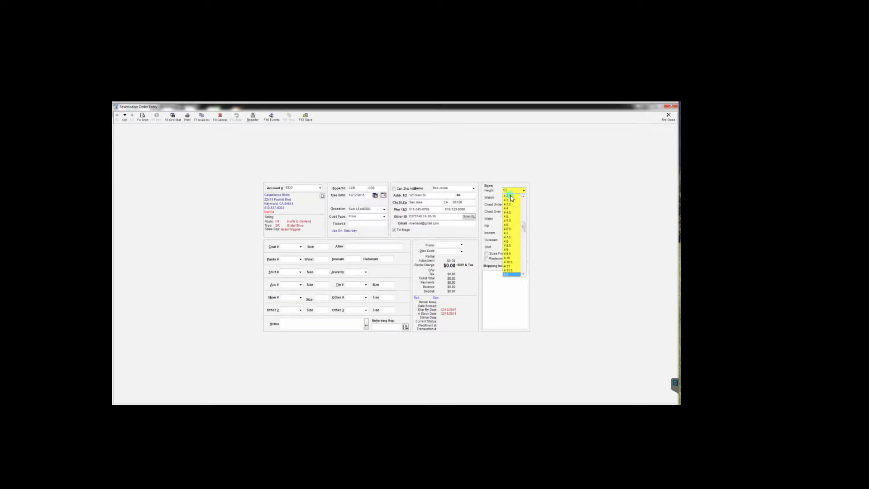
text( 11)
click(510, 196)
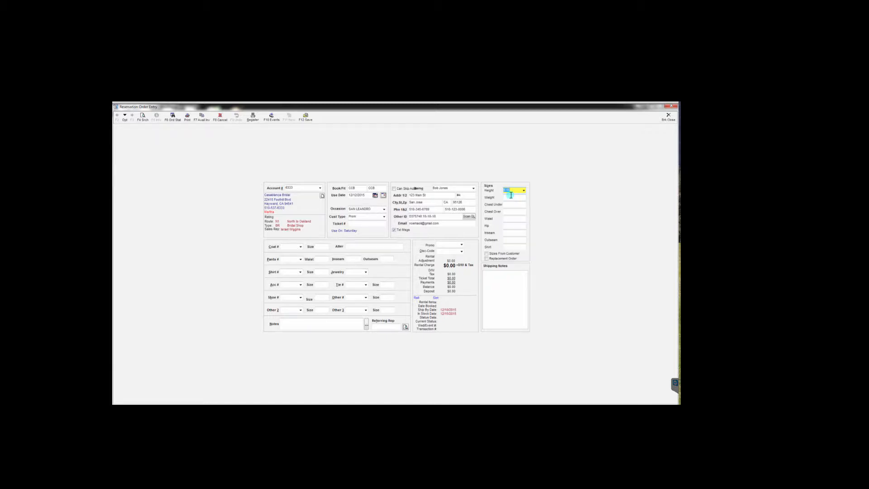
key(Tab)
text(1)
click(517, 205)
key(Tab)
text(4)
- Enter chest 48, waist 33R and hip 40 measurements
key(Tab)
key(Tab)
text(40)
key(Tab)
key(Tab)
key(Tab)
key(Tab)
- Finish the last measurement entry and accept the suggested 42R coat size
text(0)
click(314, 249)
key(Tab)
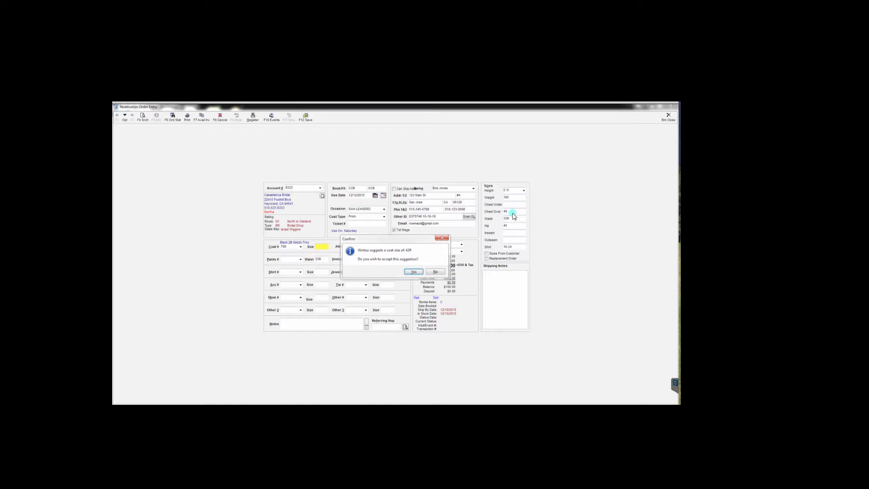
click(413, 271)
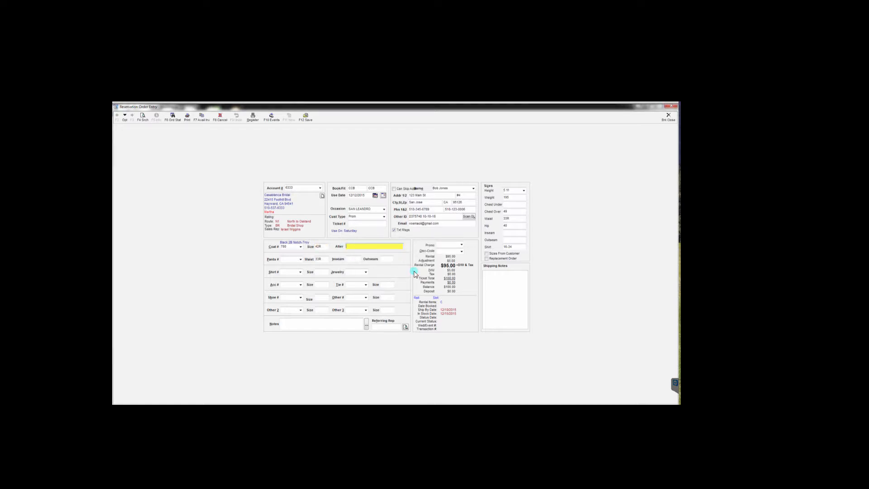
- Enter the coat alteration note, then select Black Modern Fit Pant on the pants line
click(347, 249)
key(Tab)
key(Down)
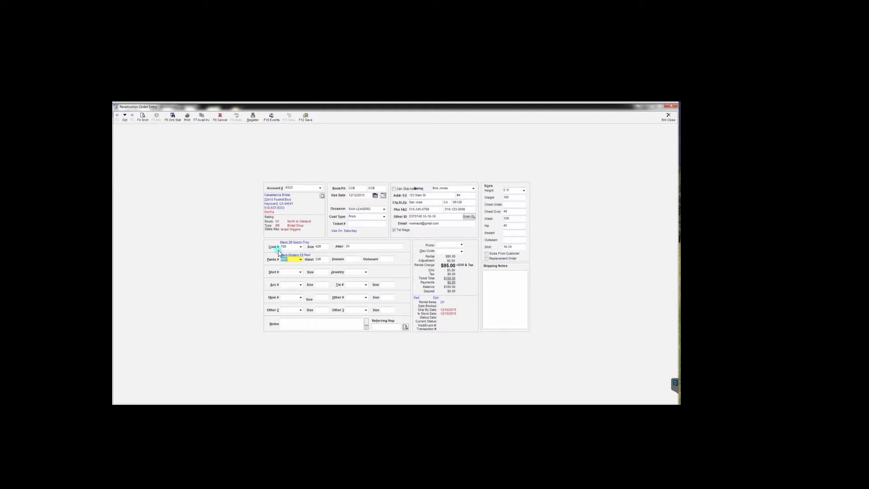
- Confirm Black Modern Fit Pant (BMP) from the pants style catalogue
click(300, 260)
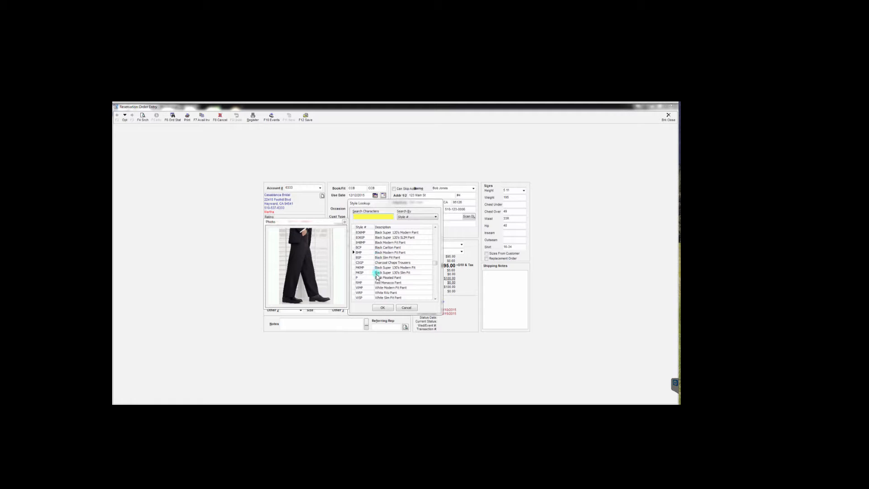
click(384, 308)
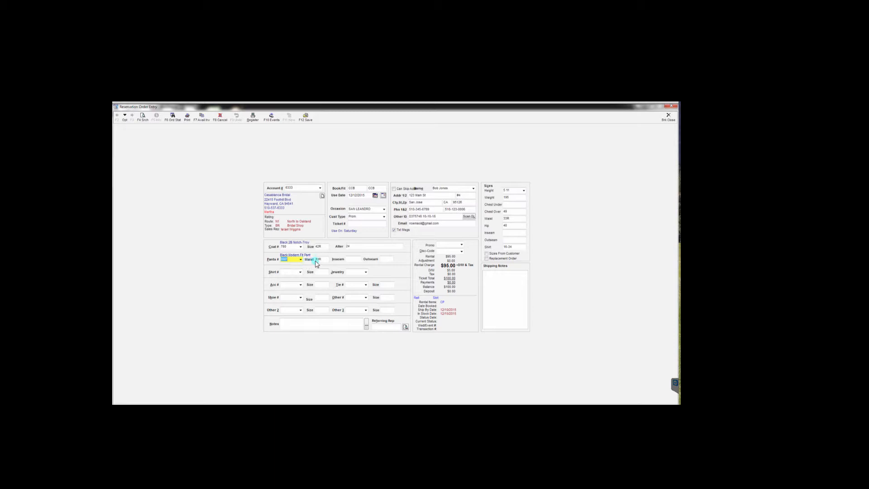
- Enter the pants waist size and an outseam of 41, bringing rental to $190.00
key(Tab)
key(Tab)
key(Tab)
- Add shirt WP with its size, and Black, Silver Cufflinks as jewelry
text(WP)
key(Tab)
key(Tab)
key(Down)
- Review the coat, pants, shirt and size entries, then set the accessory to Sunbeam Simply Solid Vest
click(287, 247)
click(290, 260)
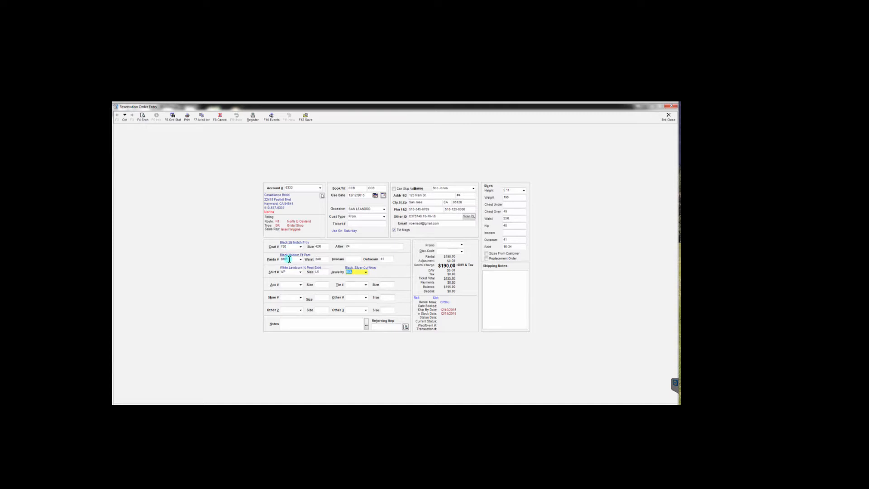
click(287, 273)
click(311, 271)
key(Tab)
key(Down)
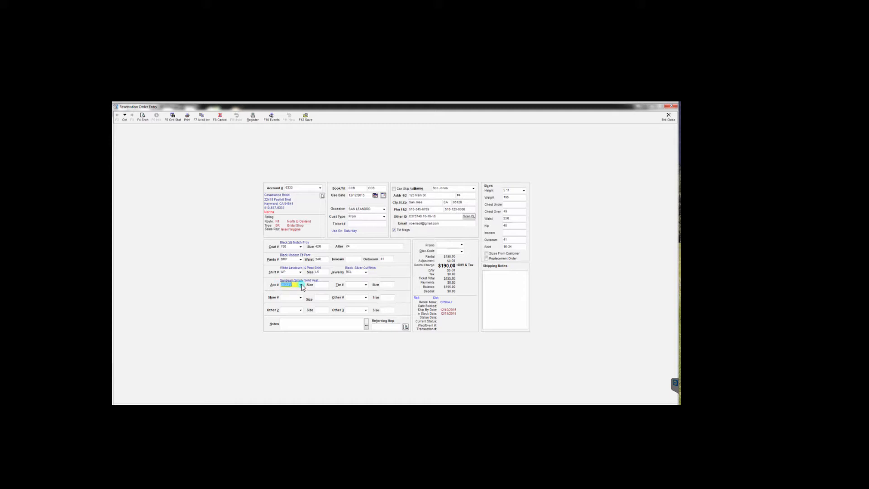
- Search the accessory catalogue by description for 'plat' and choose Platinum Simply Solid Vest (PTSSV)
click(301, 285)
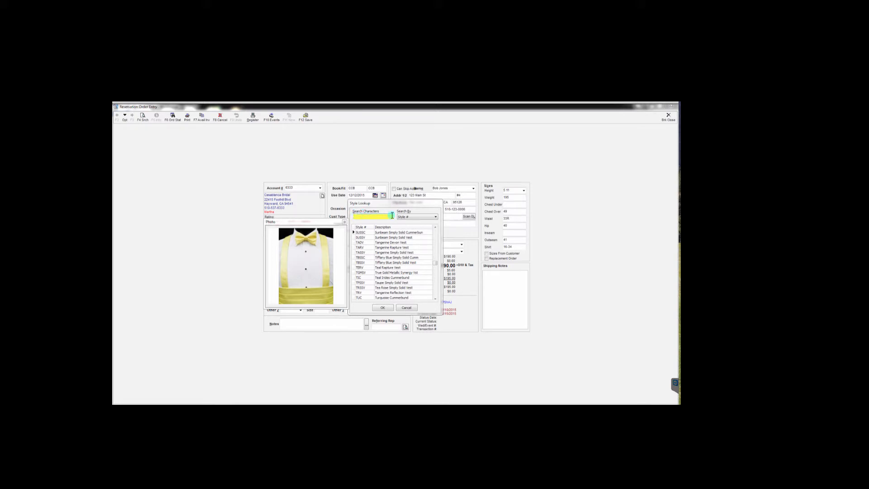
click(436, 218)
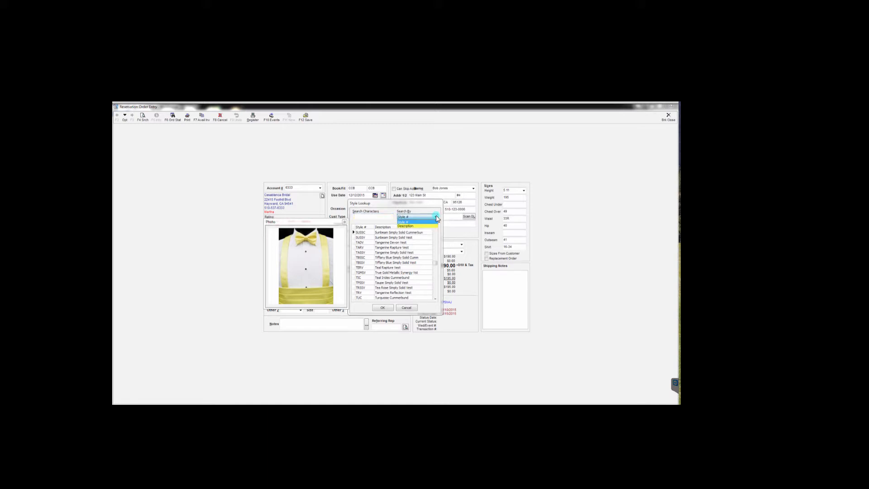
click(415, 226)
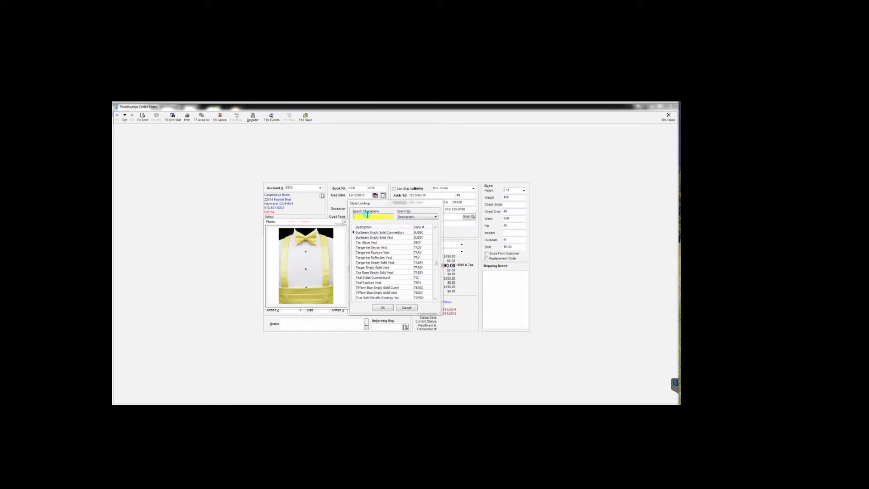
text(pl)
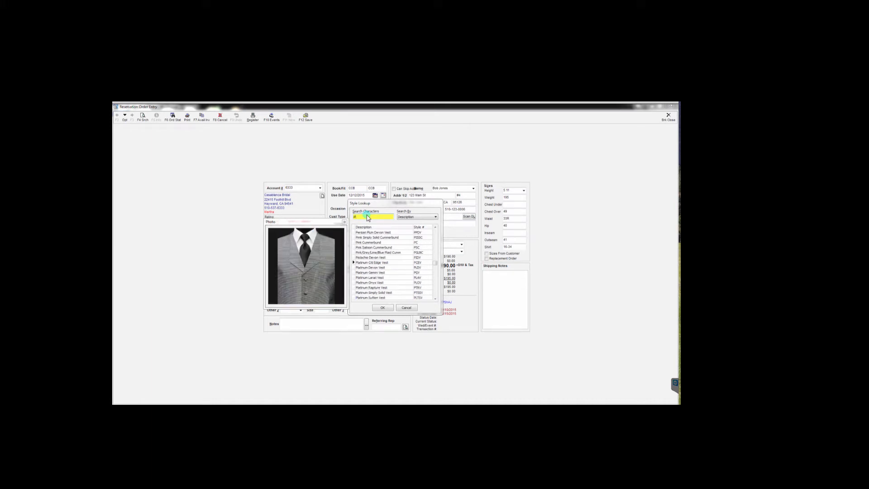
text(at)
click(435, 299)
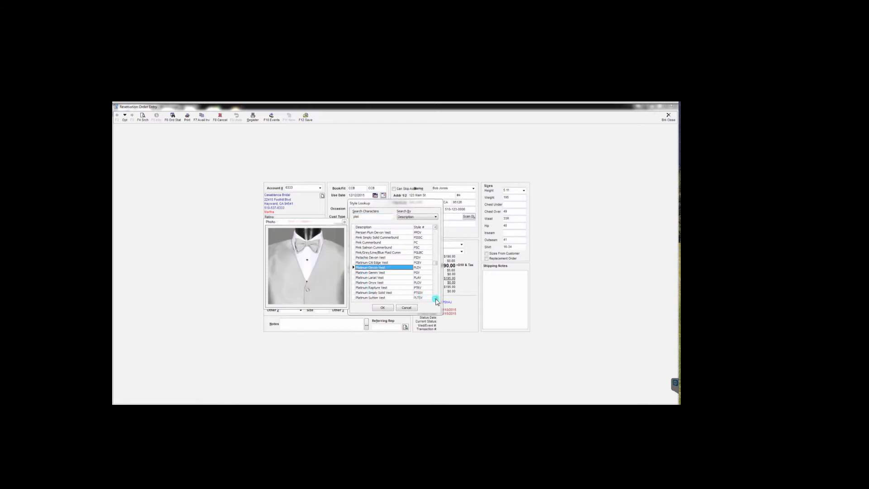
click(436, 299)
click(435, 298)
click(435, 299)
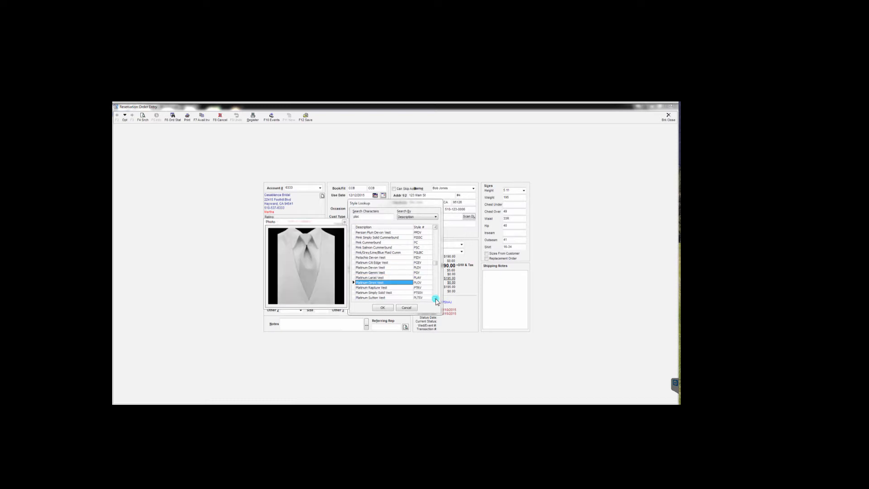
click(436, 299)
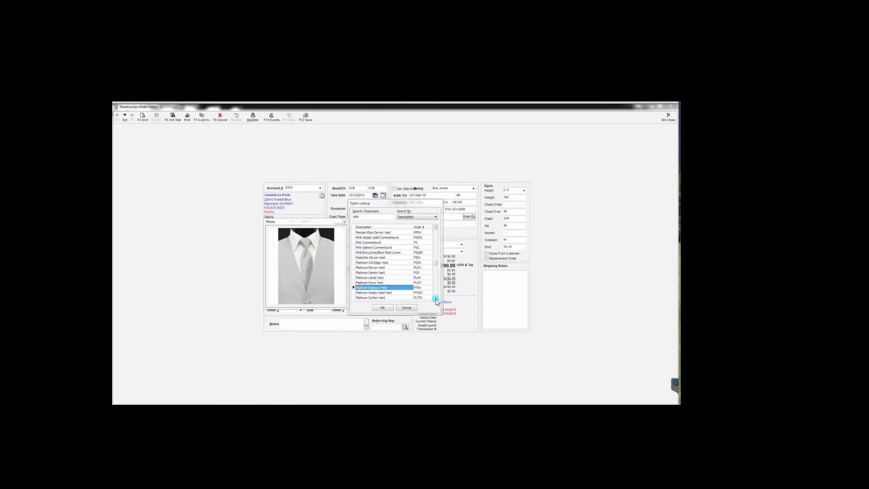
click(436, 299)
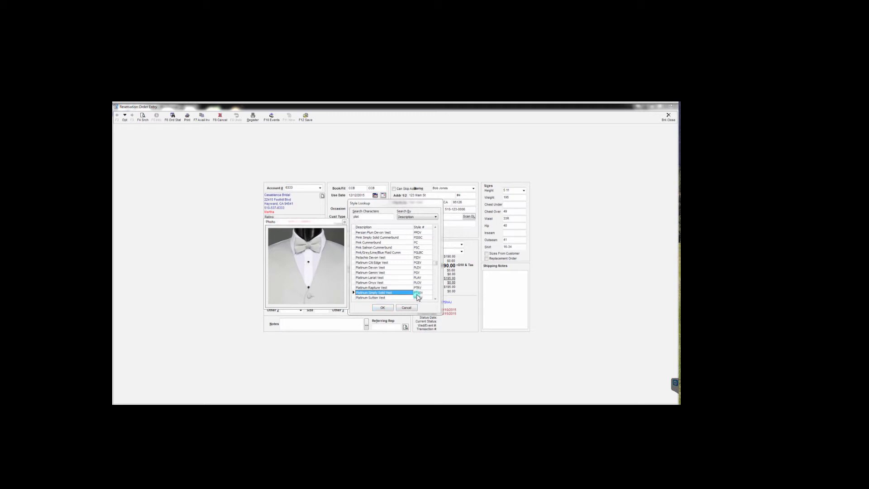
click(383, 307)
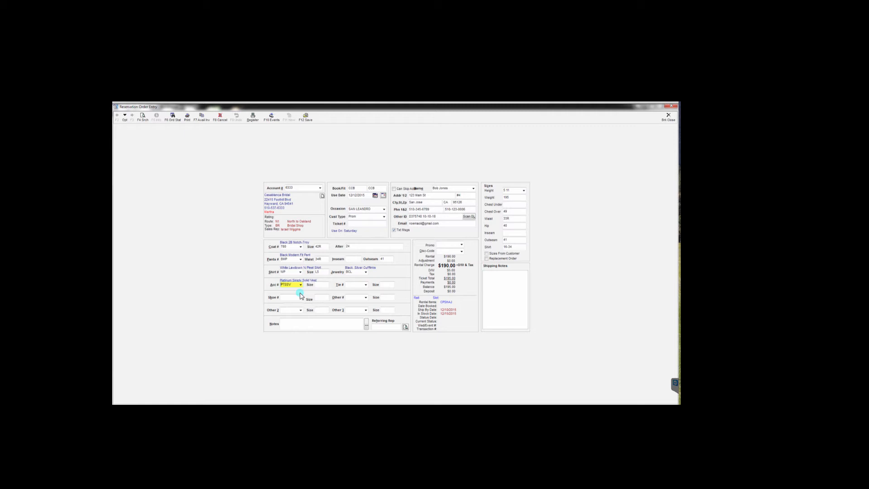
- Set the vest size and enter BT as the tie to add the Platinum Simply Solid Bow Tie
key(Tab)
key(Tab)
key(Down)
text(B)
text(TSS)
click(284, 285)
text(BT)
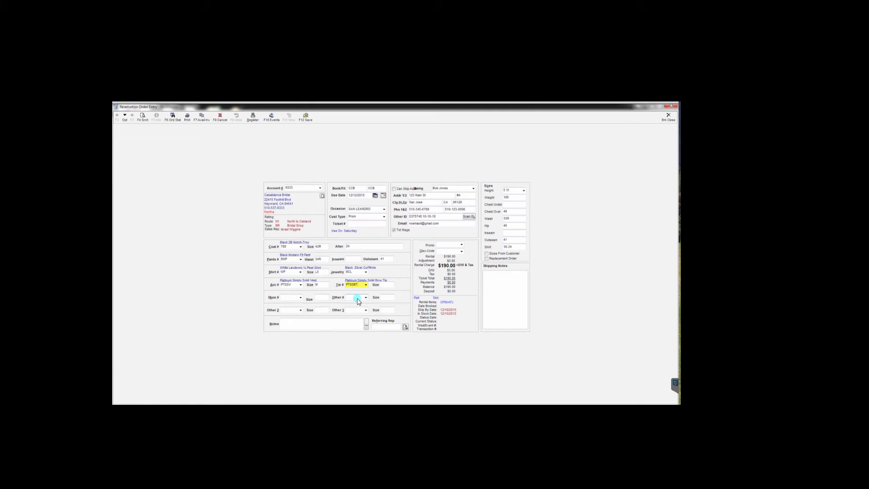
click(352, 283)
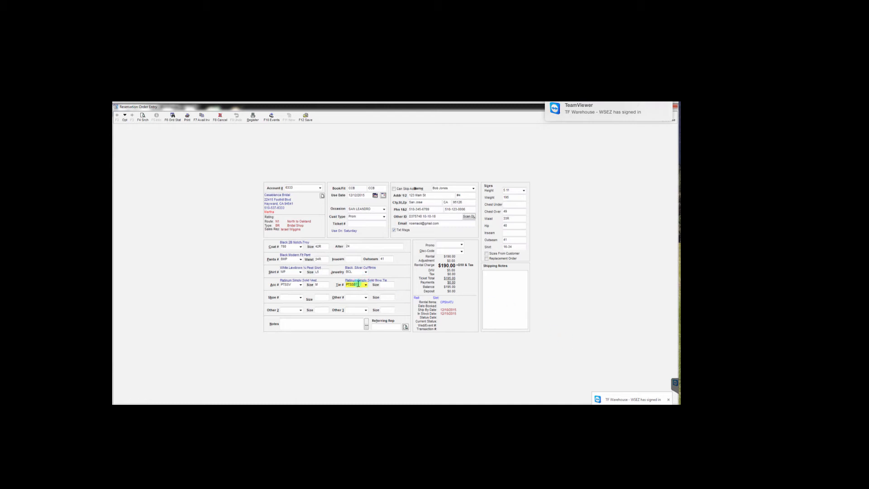
- Set tie size M and bring up shoe style Black Genoa Shoe (BGG)
click(384, 285)
click(365, 298)
key(Tab)
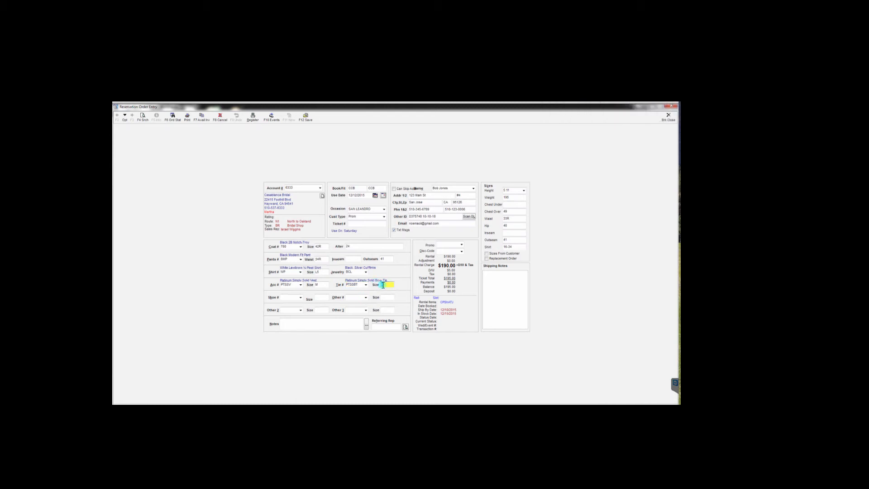
click(310, 248)
key(Tab)
key(Down)
- Pick Black Genoa Shoe from the shoe style lookup after previewing shoe photos
click(301, 299)
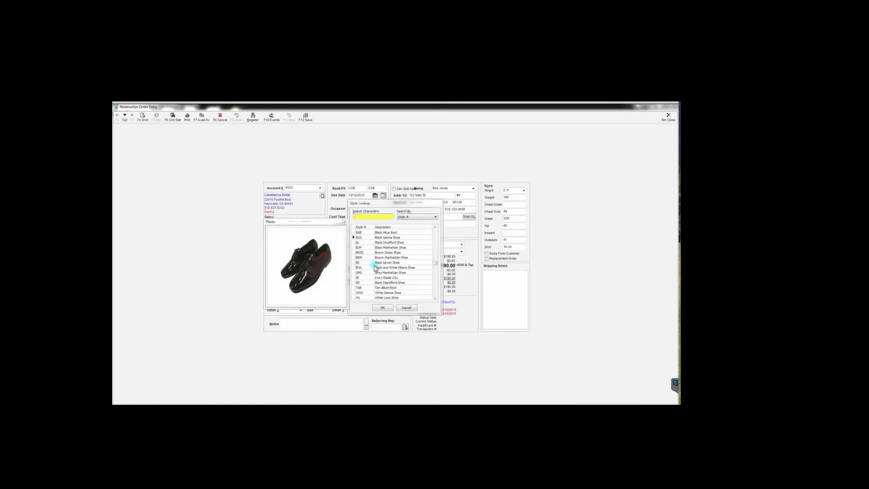
click(384, 233)
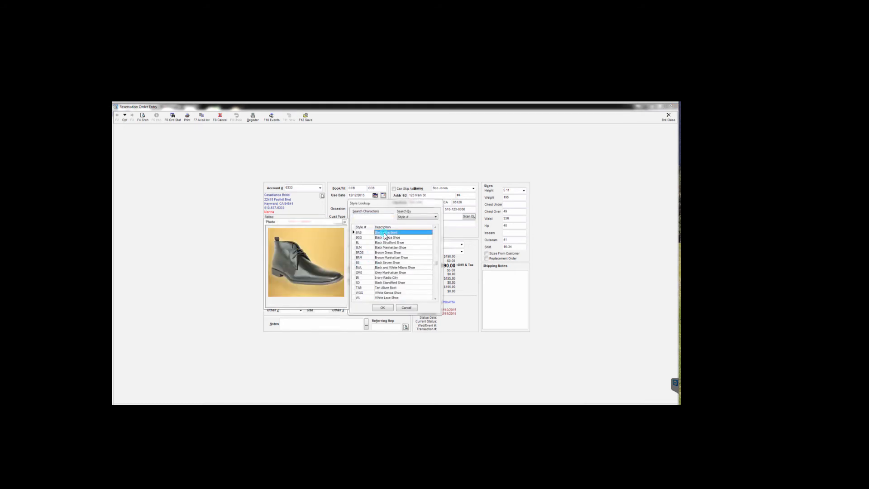
click(385, 235)
key(Down)
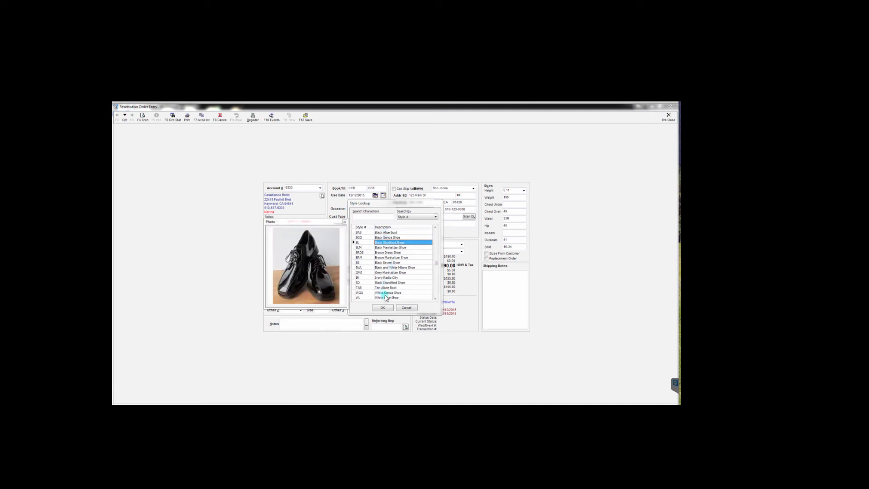
click(406, 307)
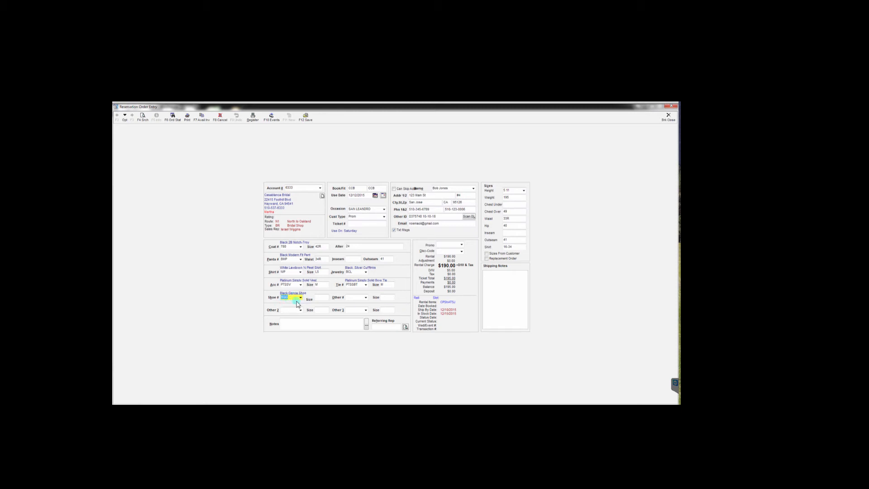
- Confirm shoe size 10M and enter PT as the first extra item, raising rental to $200.00
key(Tab)
key(Tab)
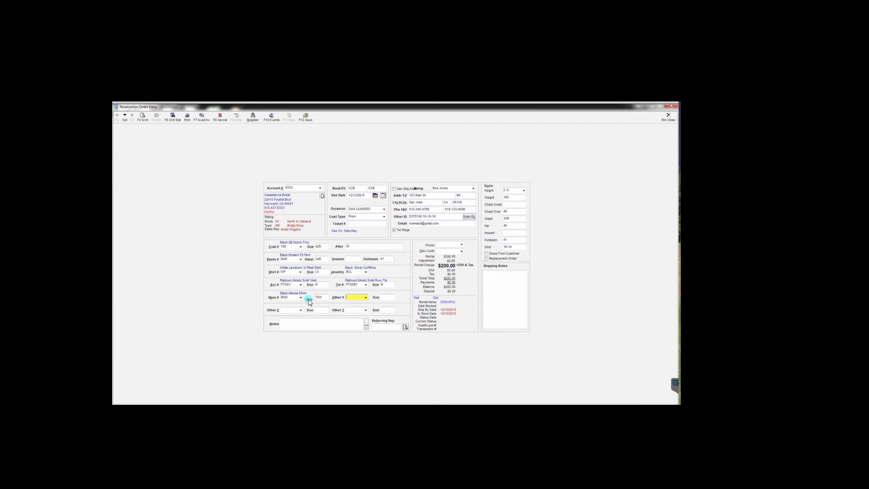
key(Down)
text(PT)
click(344, 298)
click(366, 298)
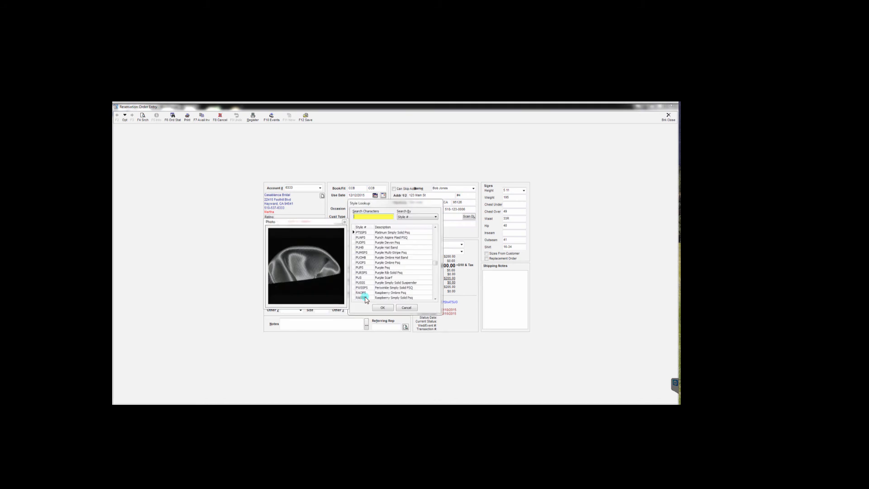
click(392, 233)
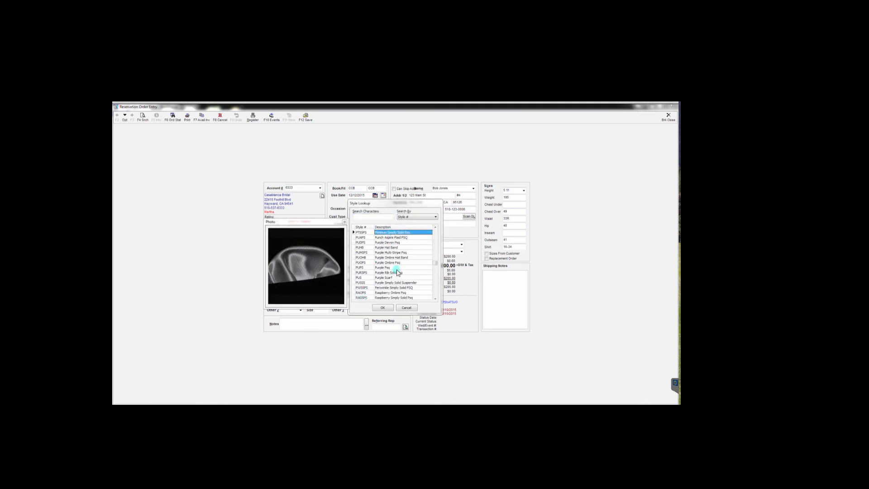
key(Down)
key(Down)
key(Down)
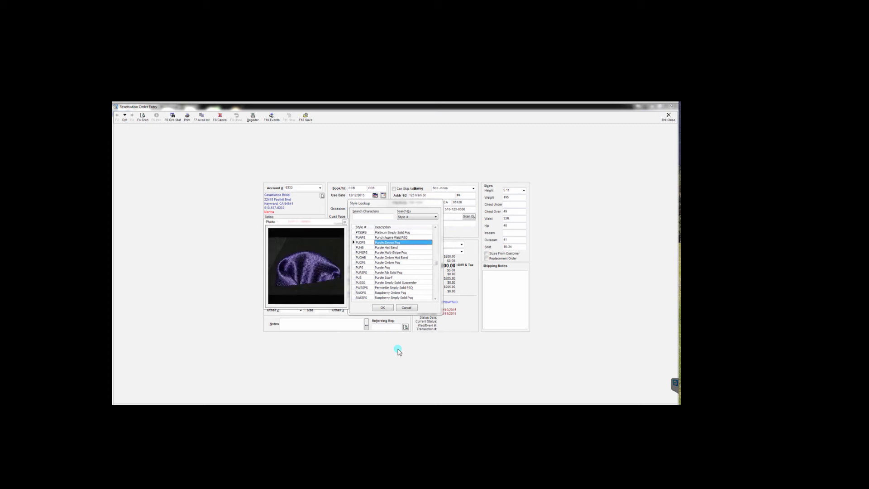
key(Down)
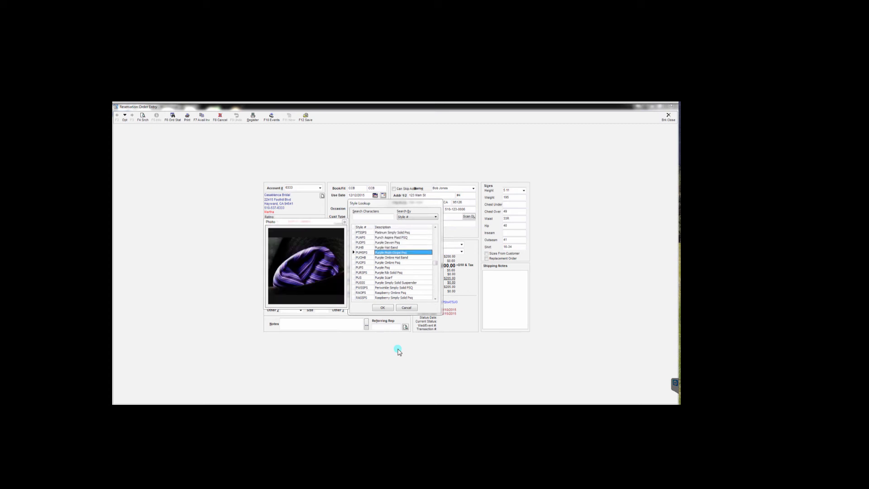
click(436, 219)
click(412, 227)
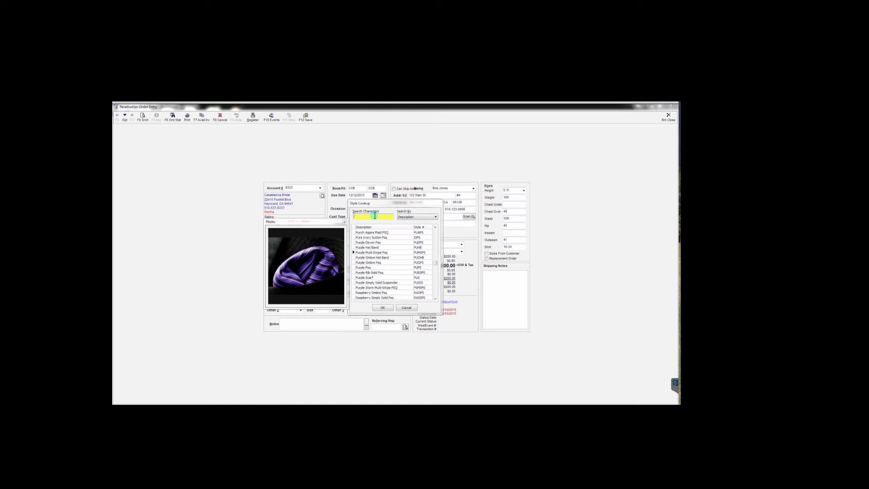
text(B)
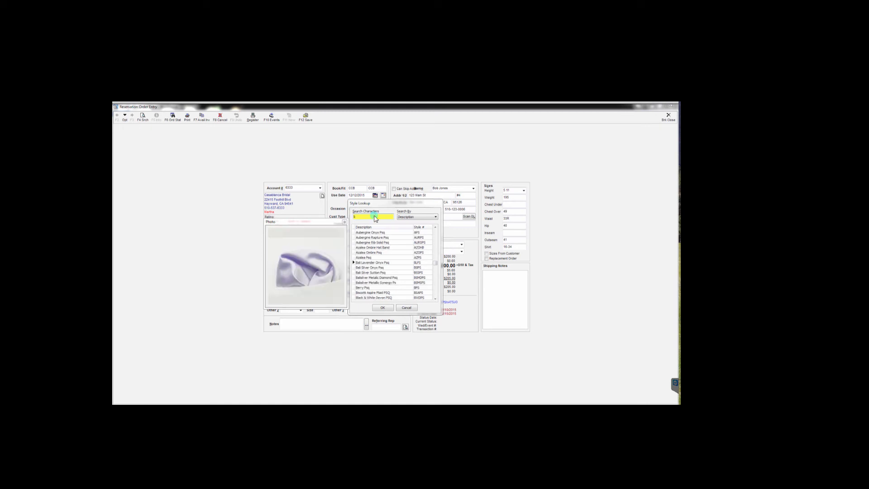
text(N)
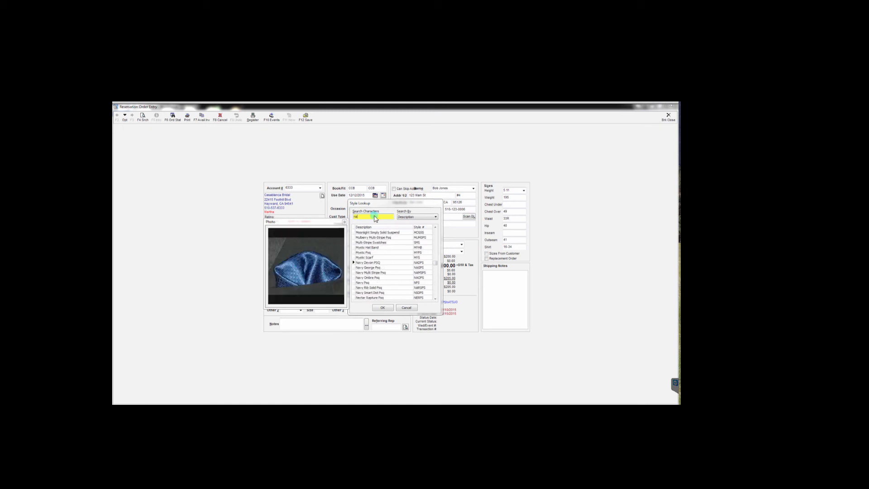
text(avy)
click(405, 308)
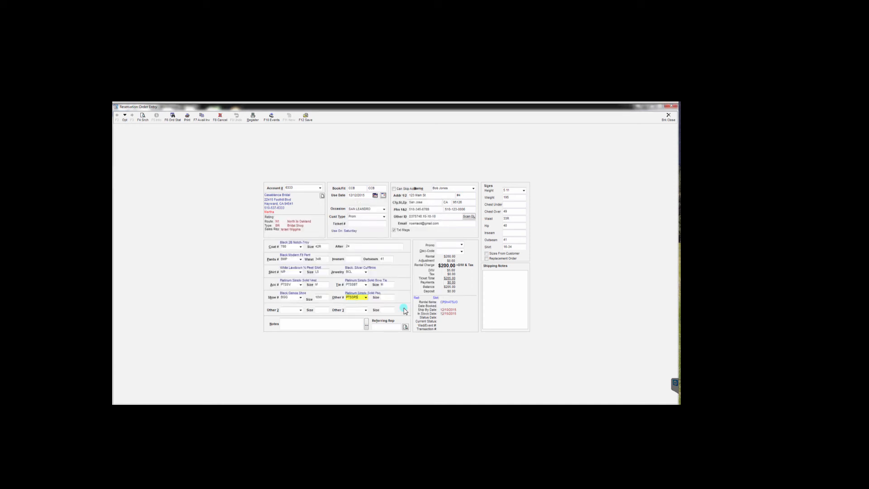
- Add Black Clip Suspenders (BCS) in size M and a White Psq (WPS); rental becomes $210.00
key(Tab)
key(Tab)
text(BCS)
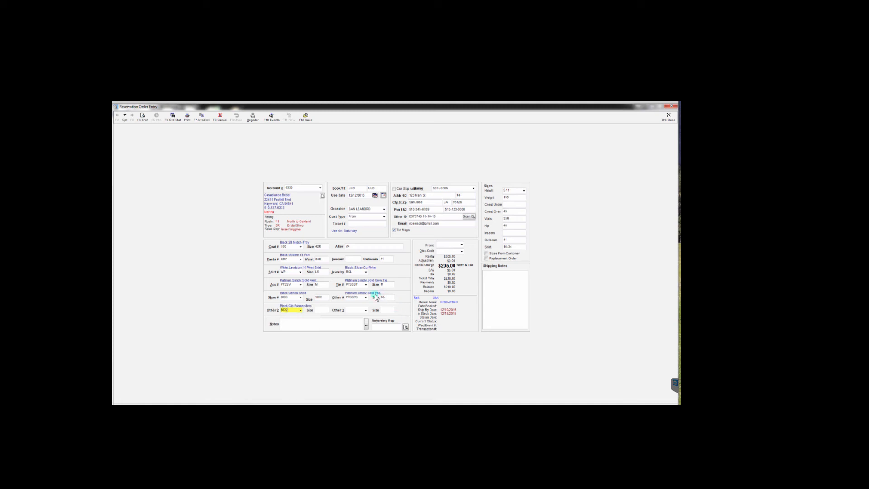
click(318, 312)
key(Tab)
text(WPS)
key(Tab)
key(Tab)
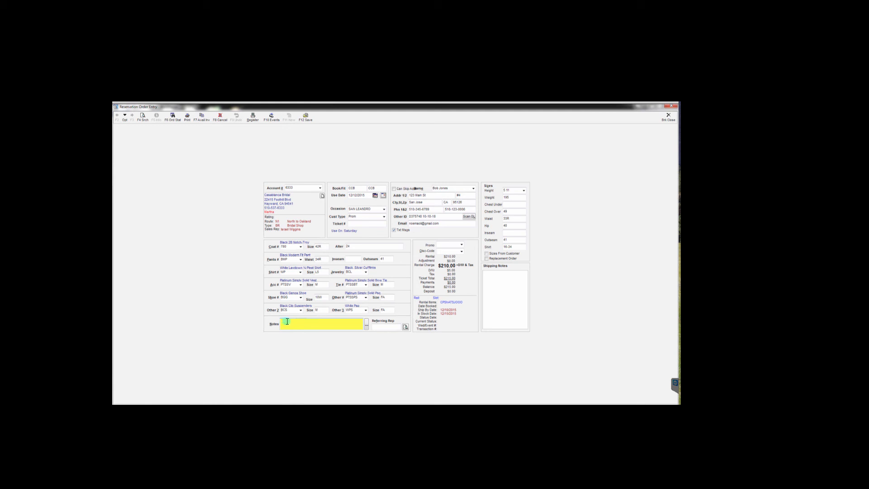
click(366, 324)
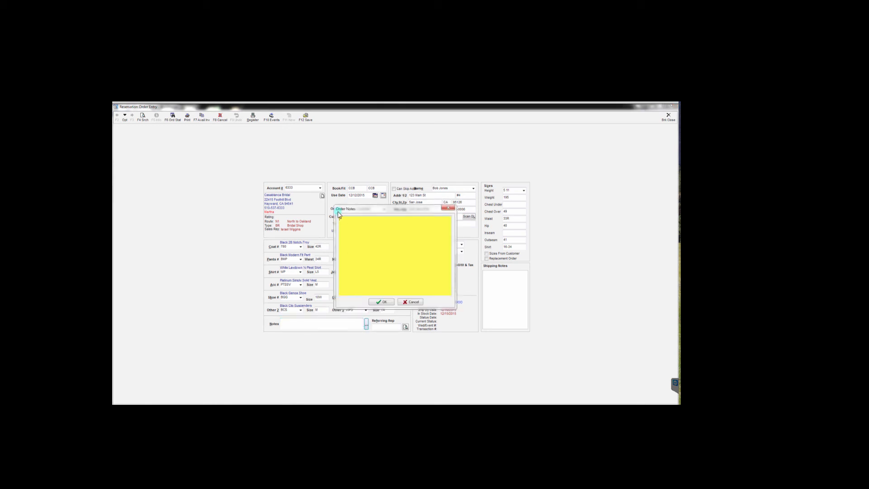
click(382, 302)
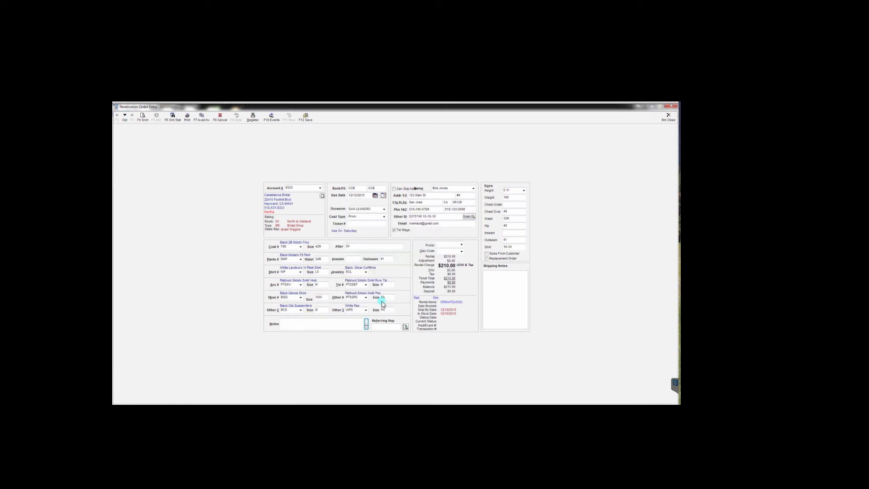
click(449, 257)
- Pick $40 OFF from the Disc-Code lookup list, dropping the rental charge from $210.00 to $170.00
click(462, 251)
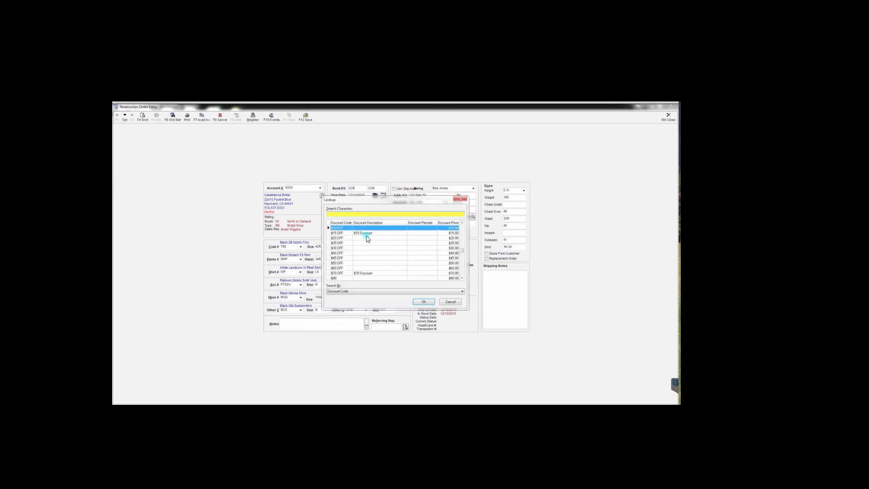
click(356, 254)
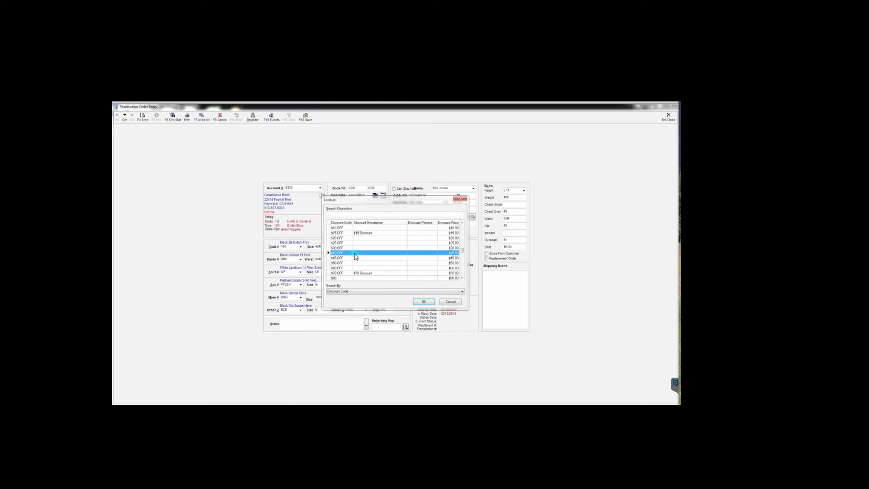
click(424, 301)
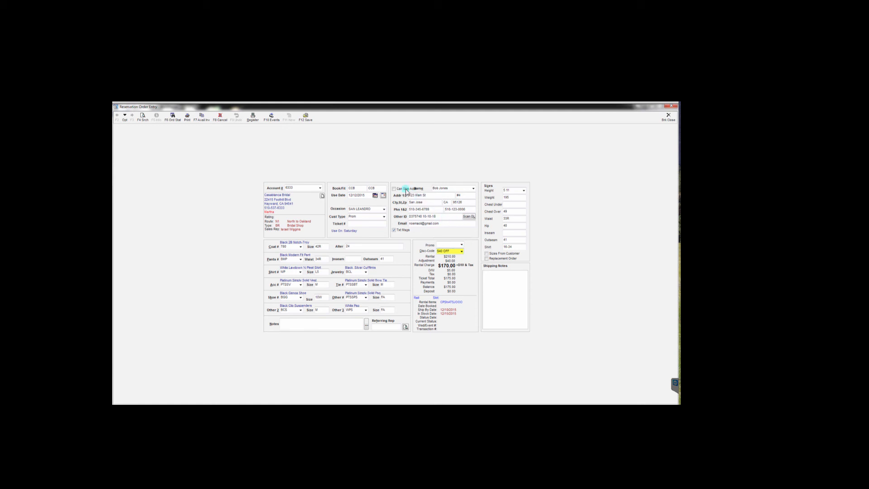
- Save the $175.00 reservation with F12 Save, bringing up the Print Rental Contract? prompt
click(306, 118)
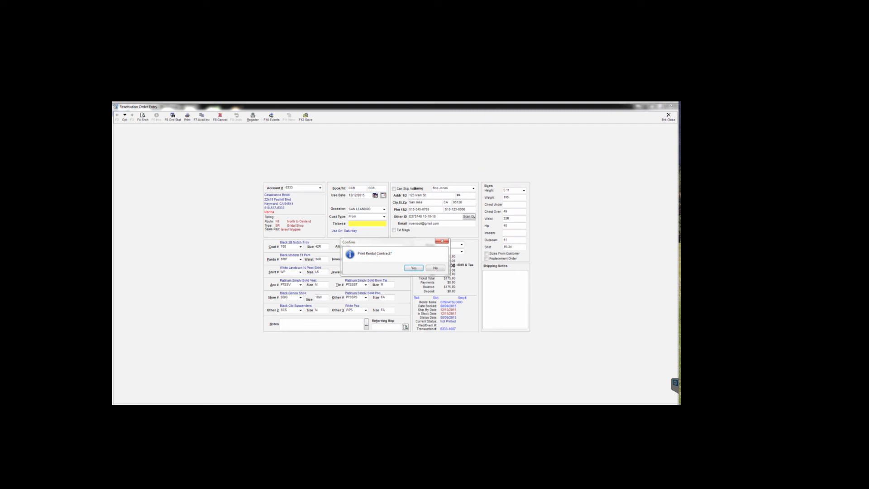
click(504, 84)
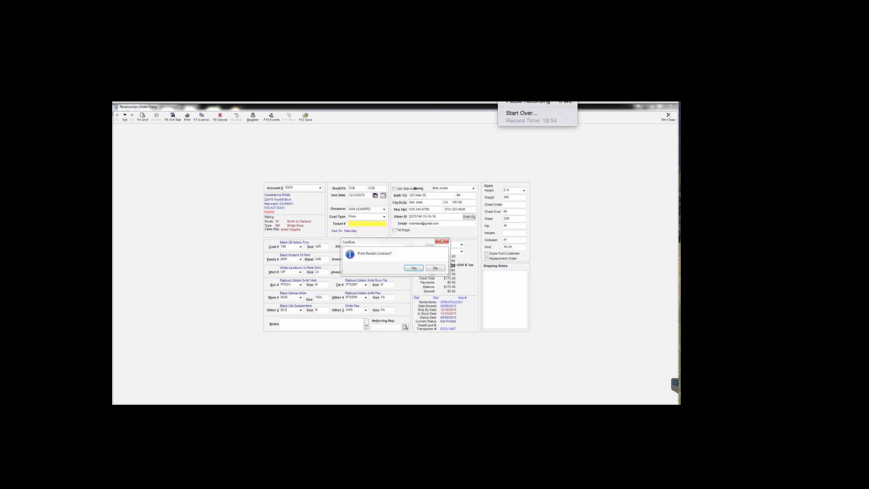